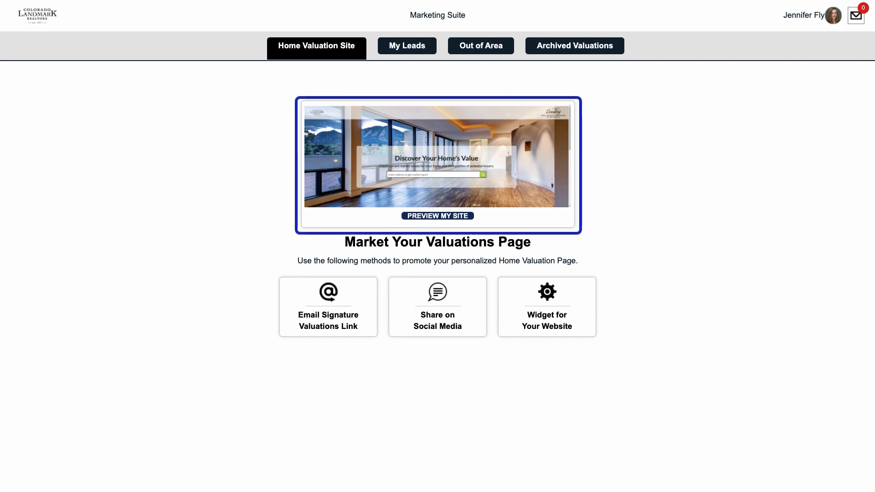
Preview the personalized home valuation site and look up the market report for the property's address.
click(438, 216)
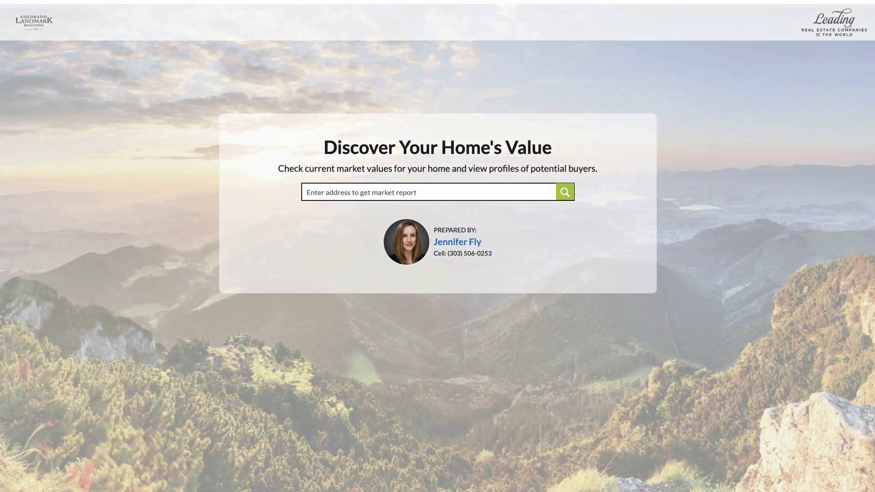
click(365, 193)
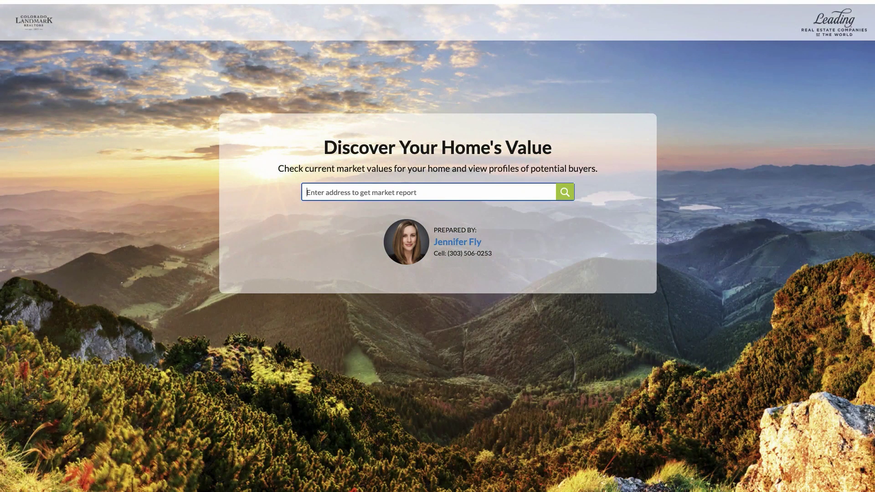
text(534)
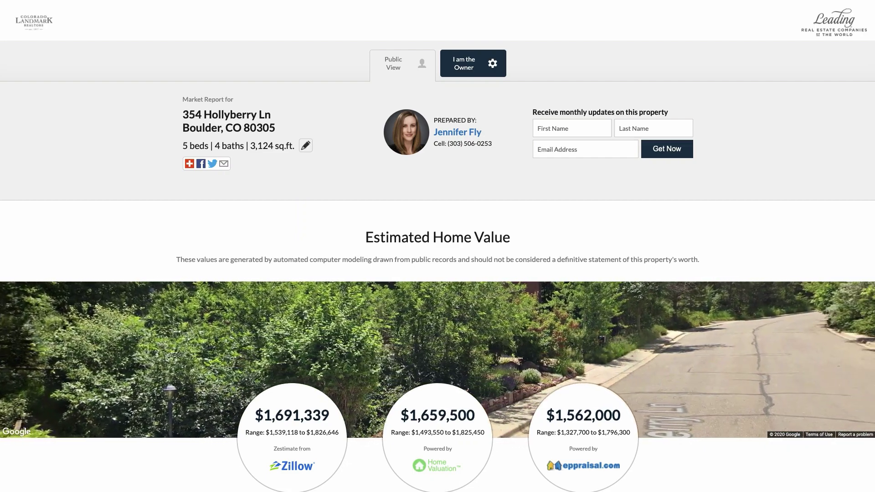
Submit the in-depth valuation request with the contact details, buyer and seller role, property address, price 1,300,000 and timeframe 3 - 6 Months.
click(306, 145)
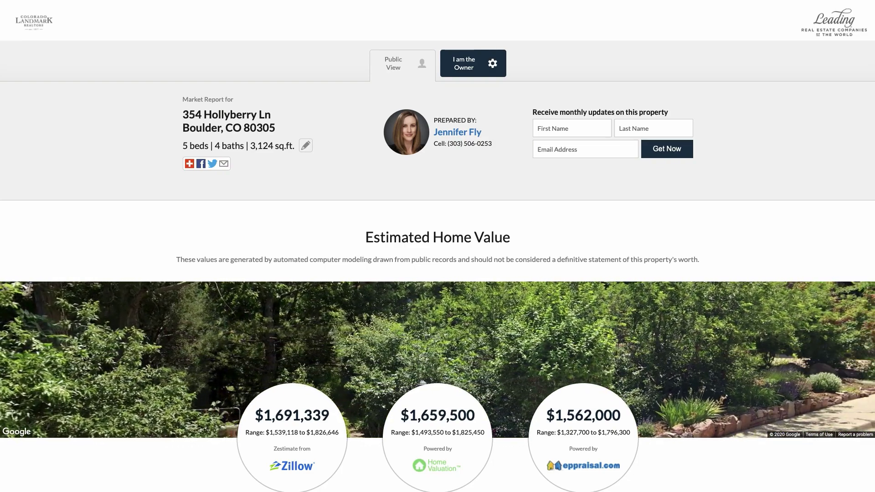
scroll(438, 246, down, 5)
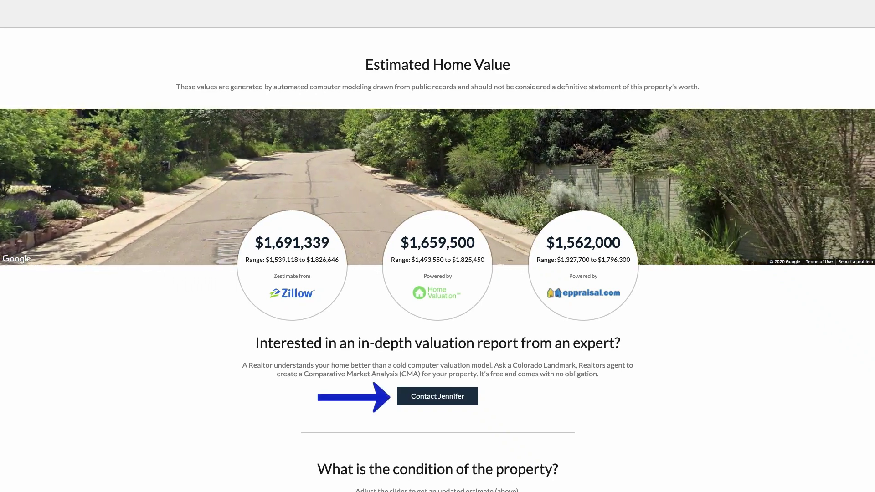
scroll(438, 364, down, 3)
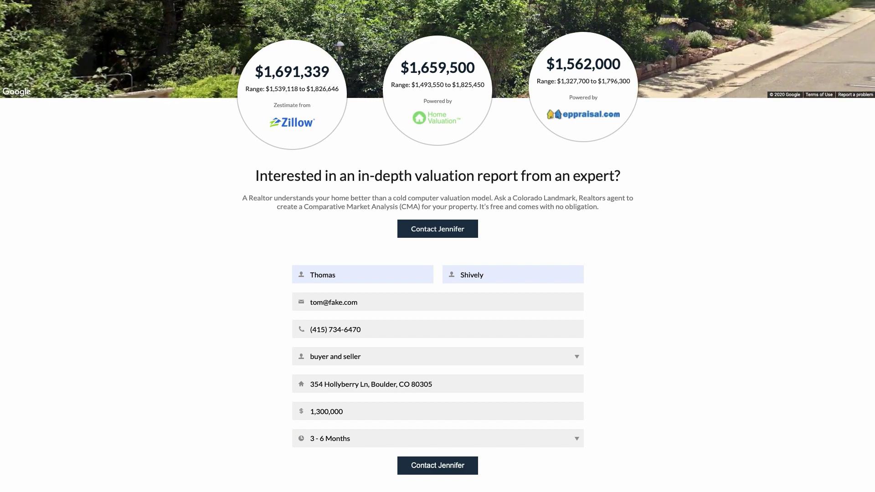
key(Return)
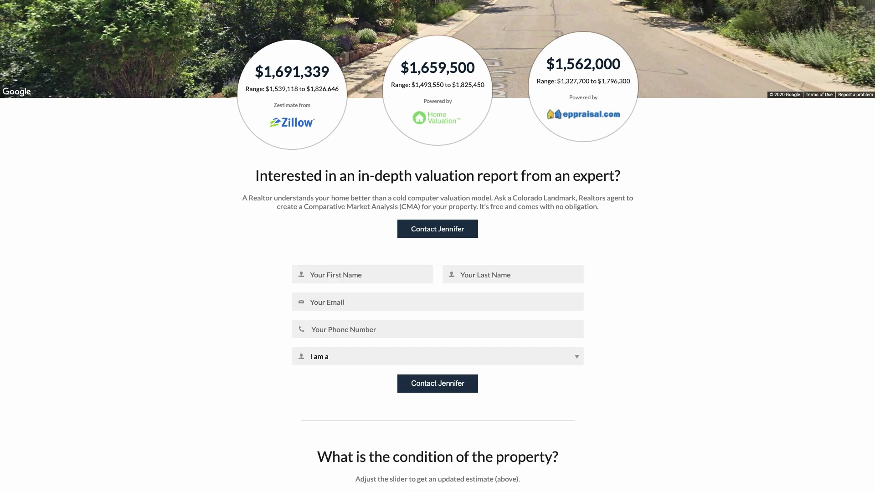
Dismiss the Verify Ownership prompt and examine the report's buyer heatmap, supply-side trends, recent nearby sales and closing contact sections.
scroll(437, 246, down, 5)
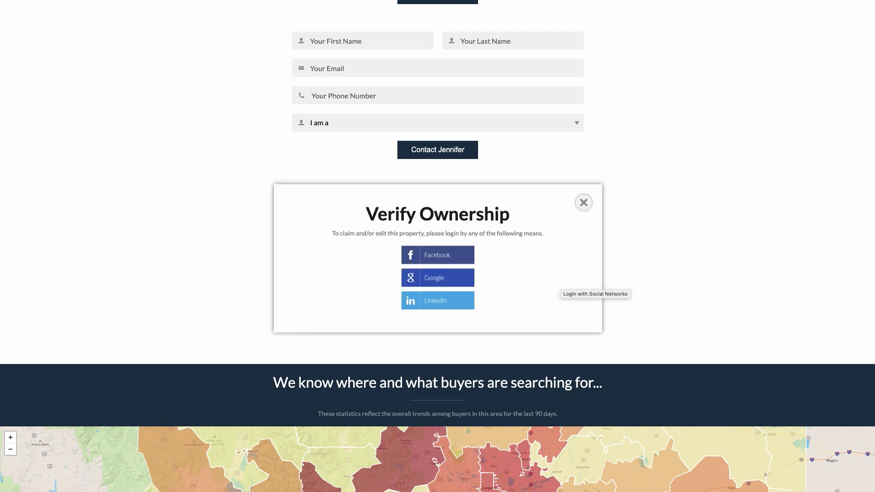
click(584, 202)
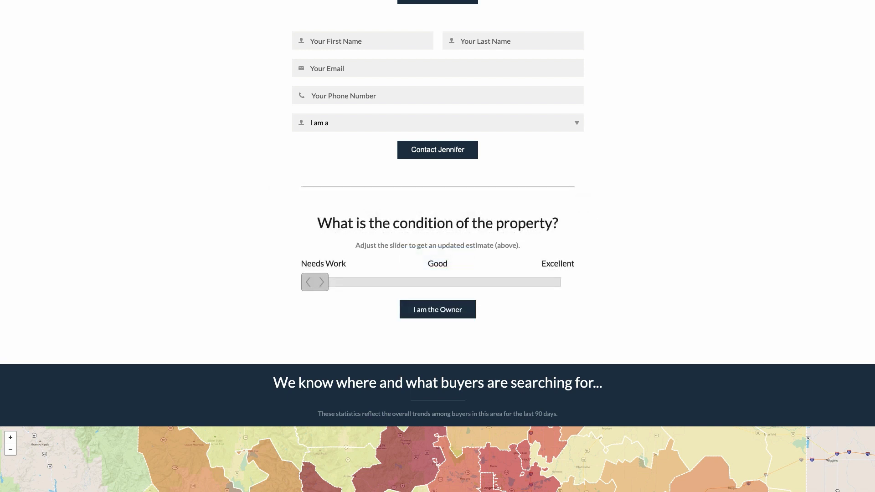
scroll(438, 246, down, 6)
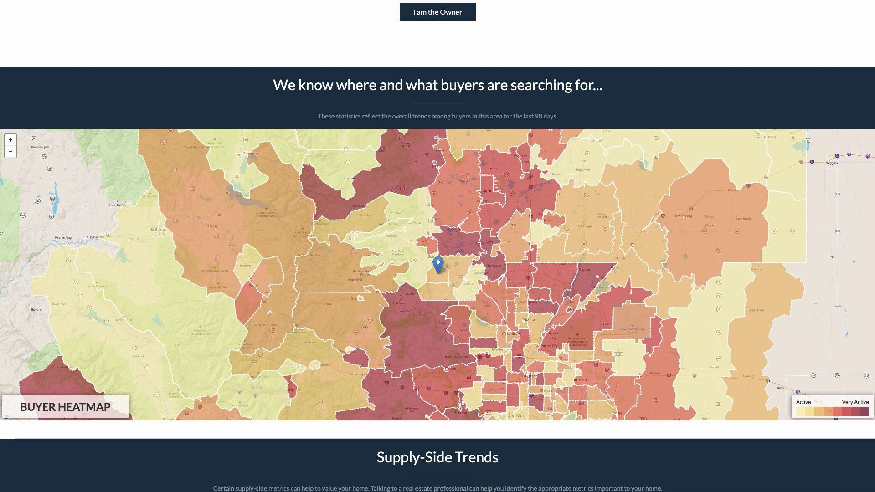
scroll(438, 246, down, 7)
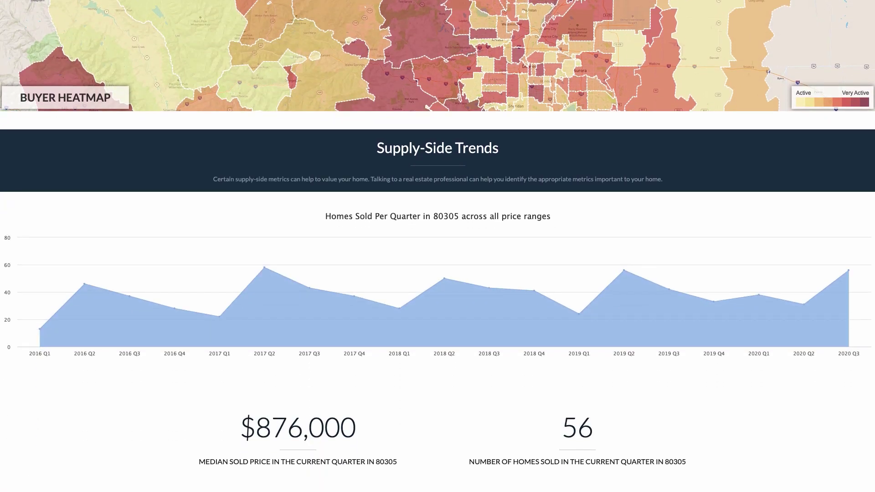
scroll(438, 246, down, 3)
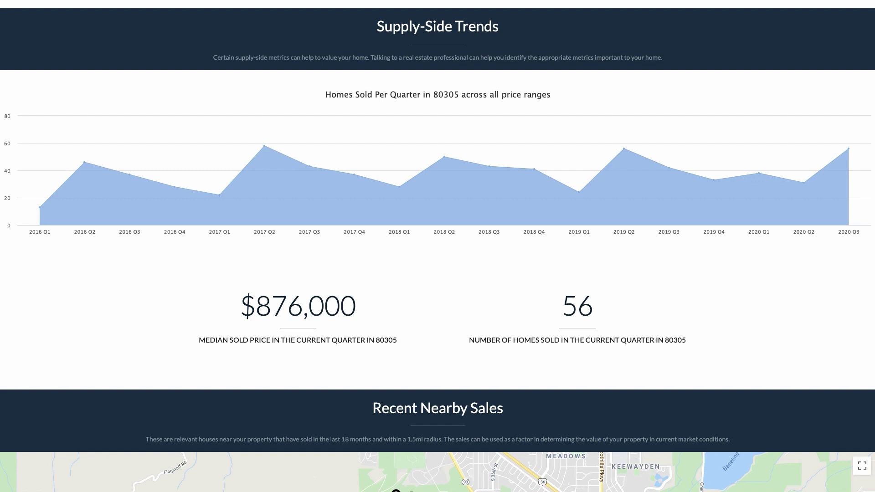
scroll(437, 246, down, 8)
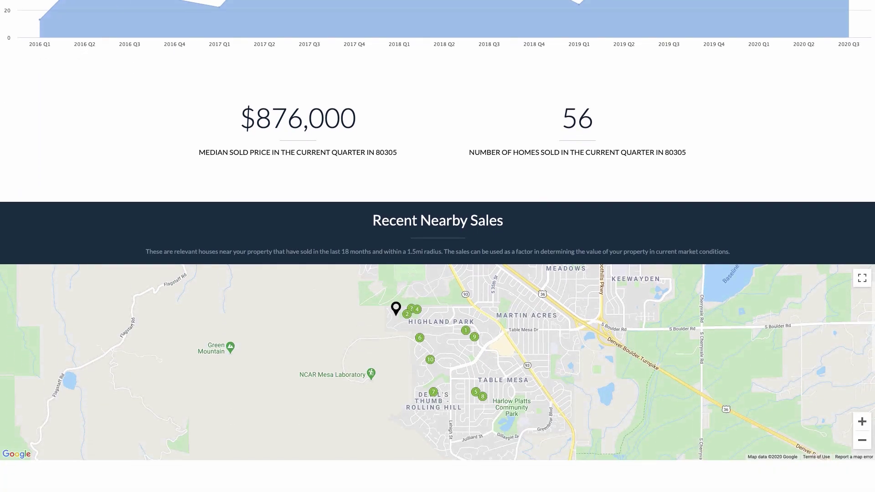
scroll(438, 246, down, 1)
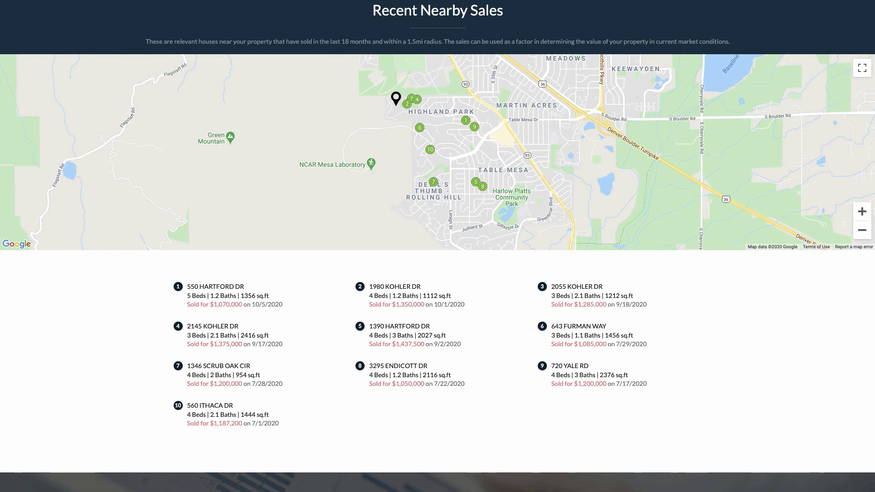
scroll(437, 246, down, 8)
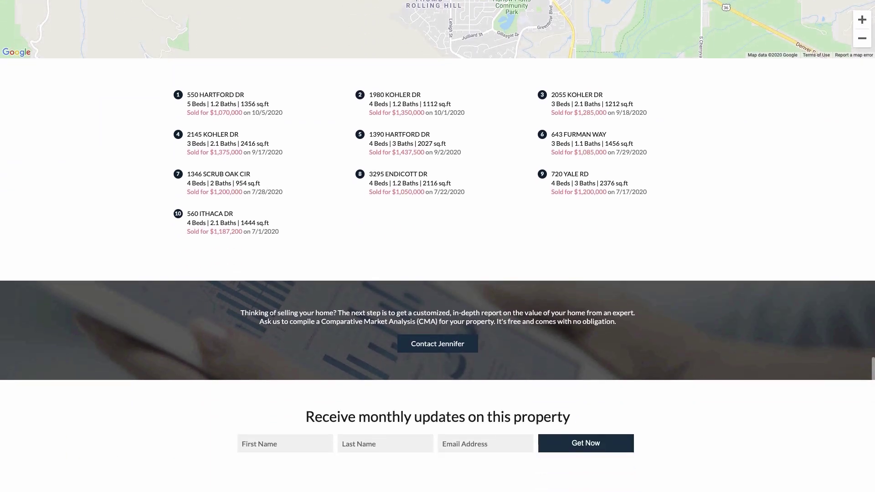
scroll(438, 246, down, 1)
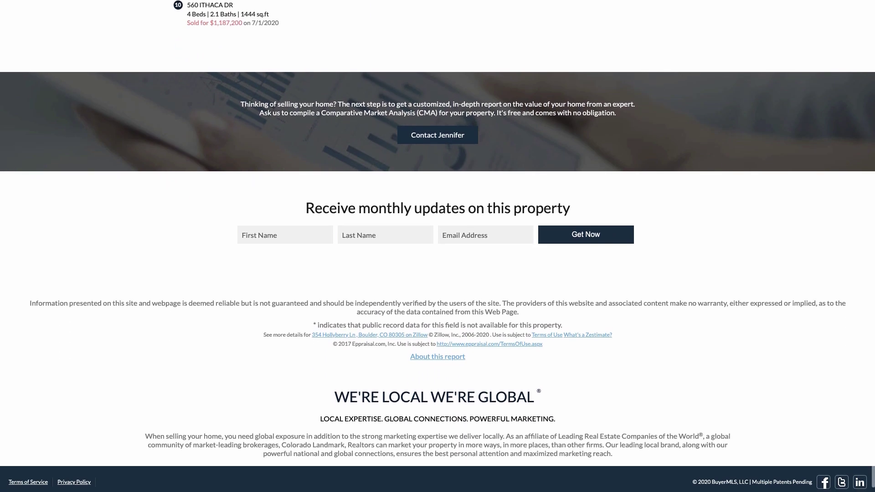
click(437, 135)
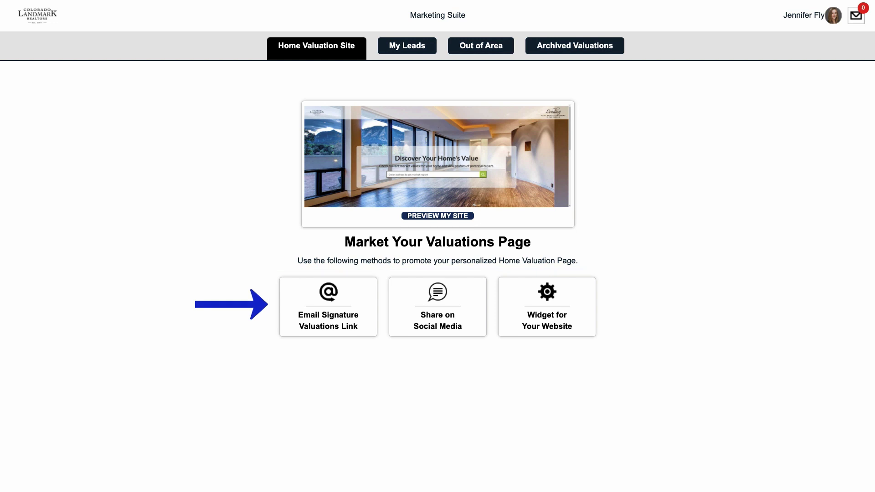
Open the email signature valuations link instructions and select the whole HTML signature text starting "What's Your Home Worth?".
click(329, 308)
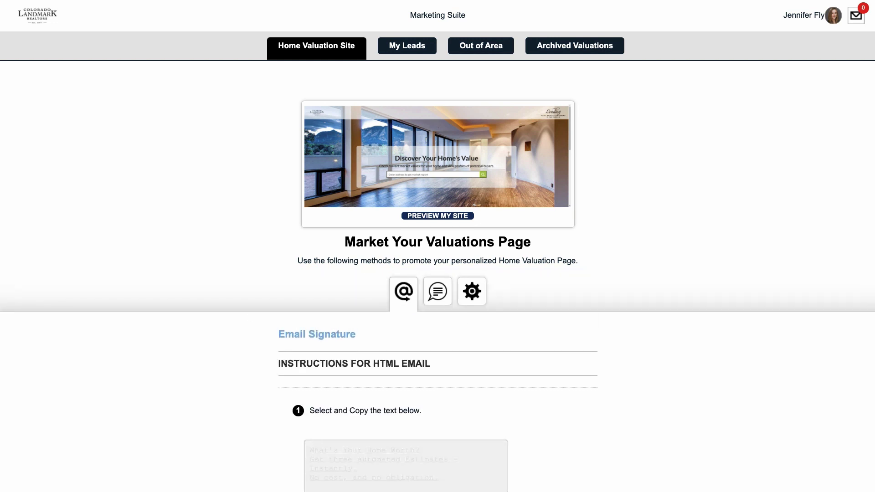
scroll(438, 246, down, 2)
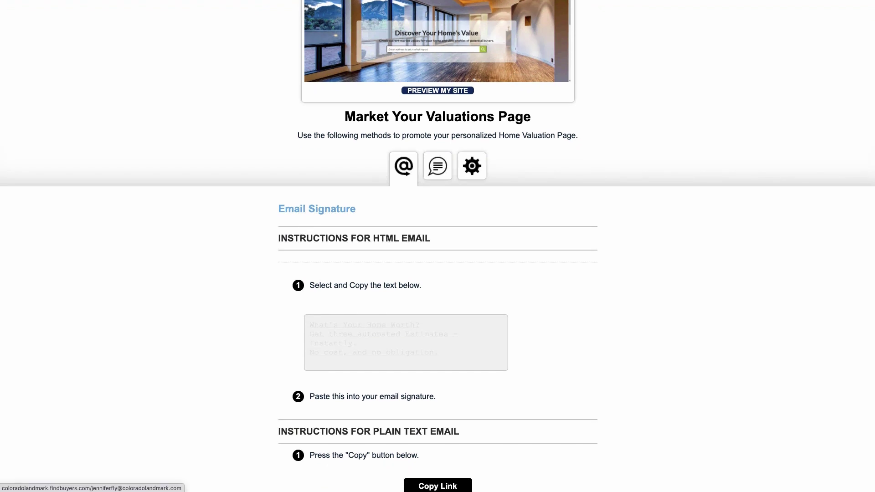
mouse_move(440, 353)
mouse_down()
mouse_move(395, 352)
mouse_move(310, 325)
mouse_up()
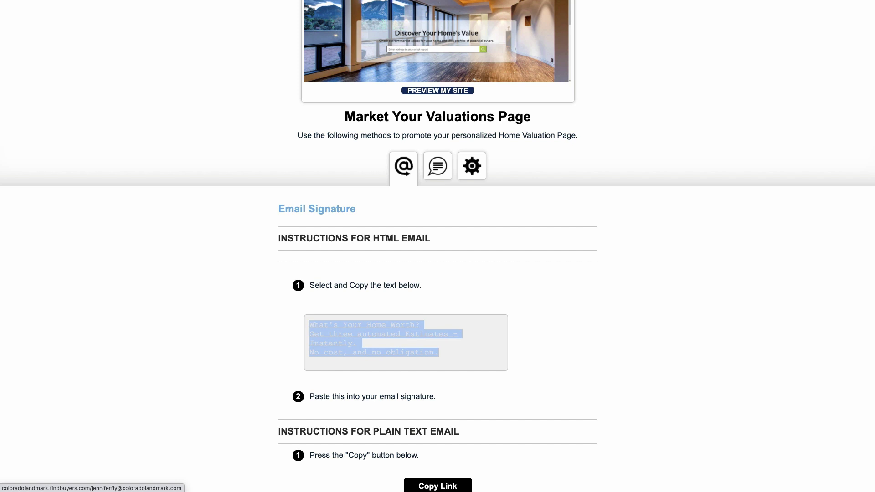
scroll(438, 247, down, 4)
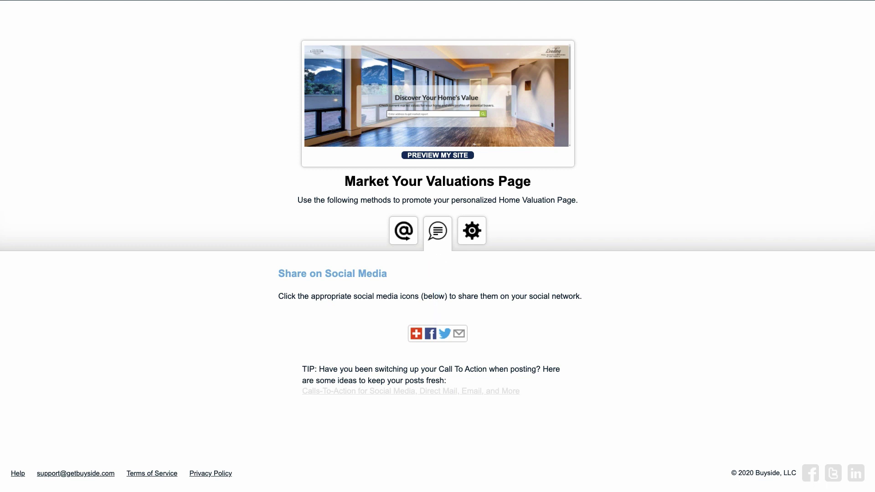
Start a Facebook share of the valuation page with the message "See what your home is worth!".
mouse_move(416, 334)
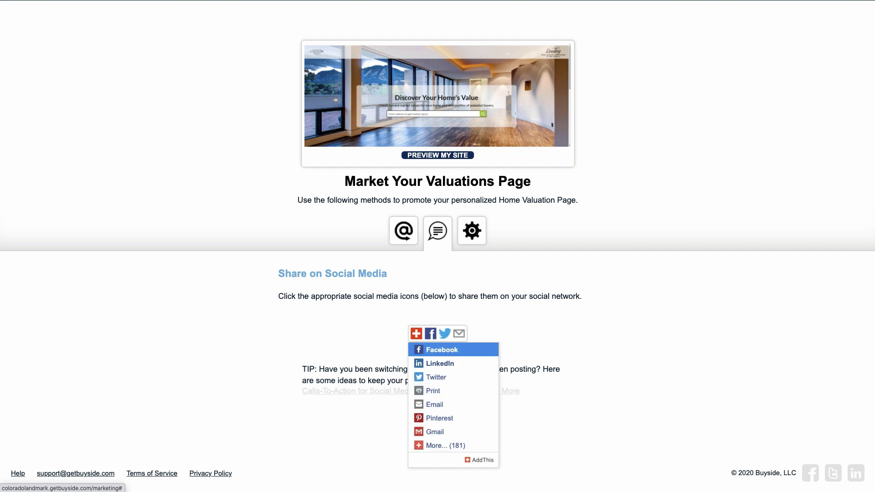
click(442, 350)
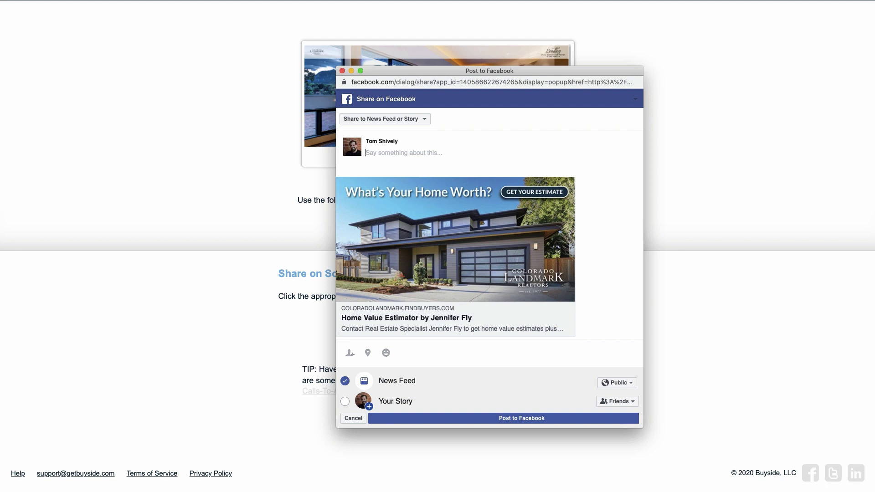
text(See what your home is worth!)
Set the Facebook post to be shared on a page you manage and choose which page receives it.
click(386, 119)
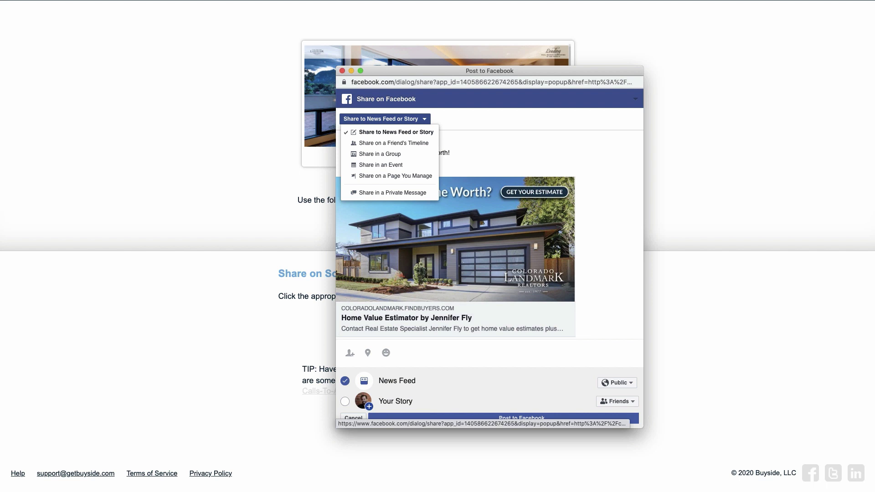
click(396, 175)
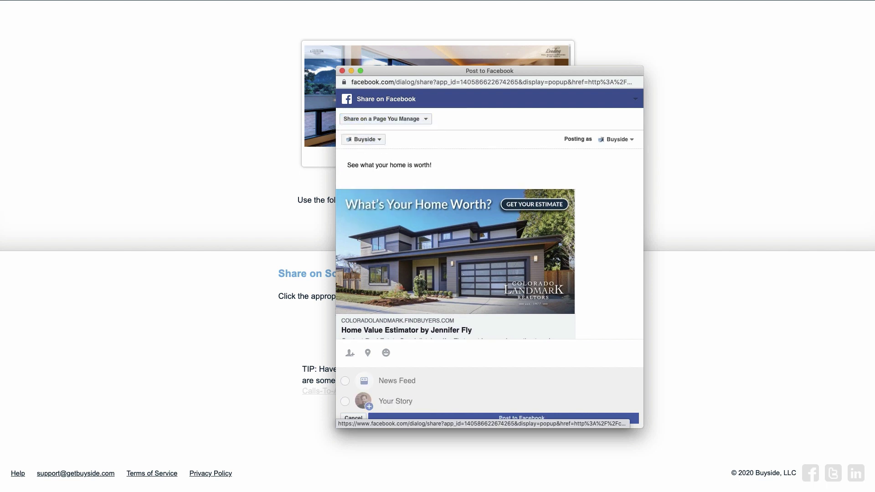
click(364, 139)
click(365, 164)
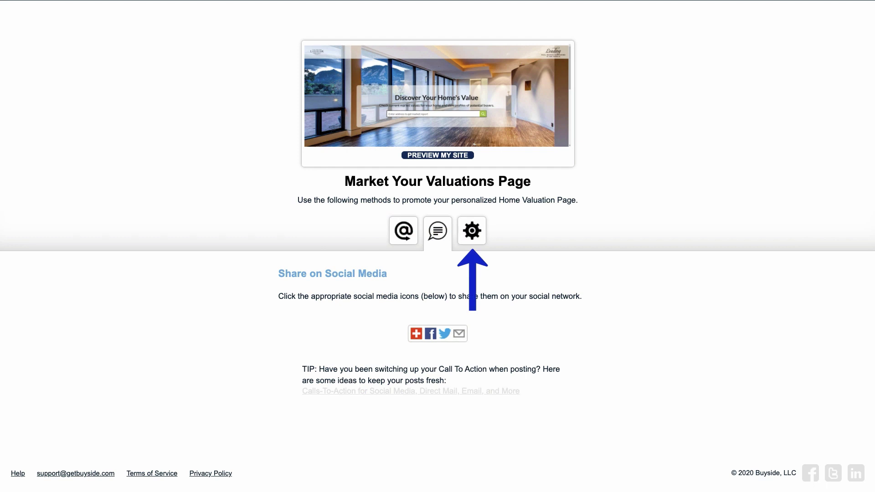
Open the website widget instructions and examine the example and the embed code that most sites should use.
click(472, 231)
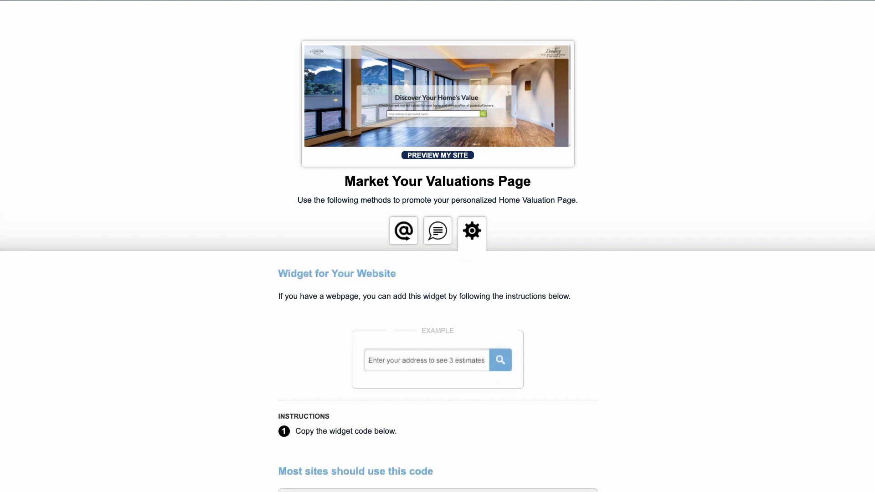
scroll(437, 247, down, 4)
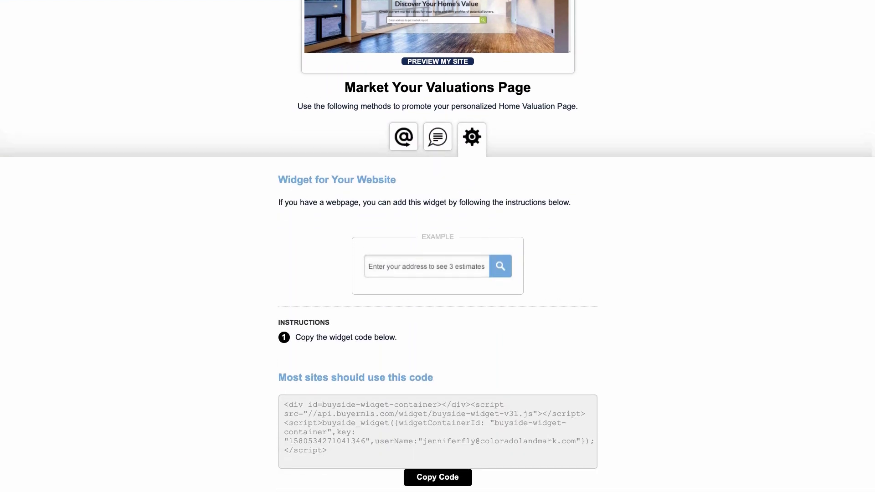
scroll(438, 246, down, 2)
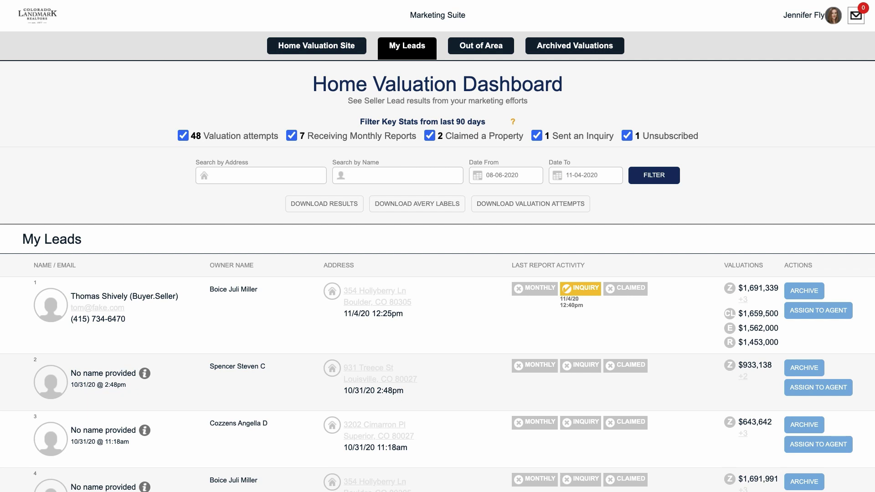
Open the Out of Area valuations from the leads dashboard.
click(481, 46)
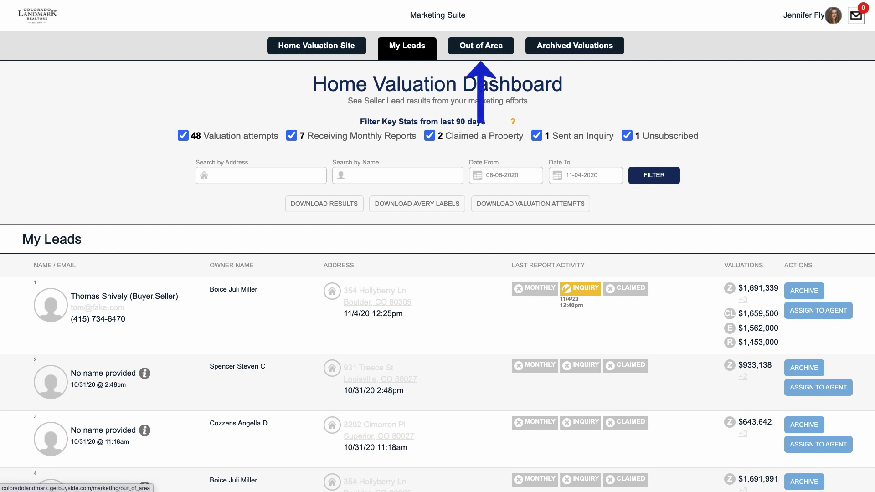